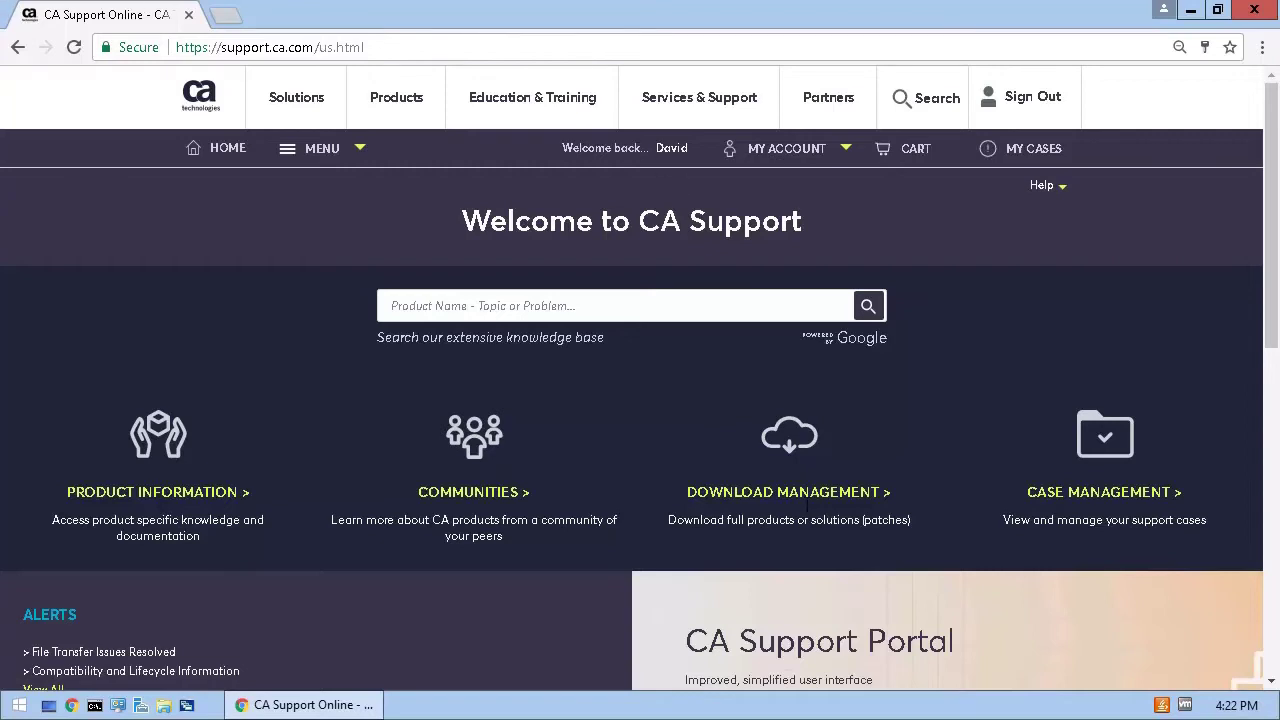
- Open Download Management and search for CA Spectrum, choosing the CA Spectrum - Core/SpectroSERVER product
{"action": "left_click", "coordinate": [784, 491]}
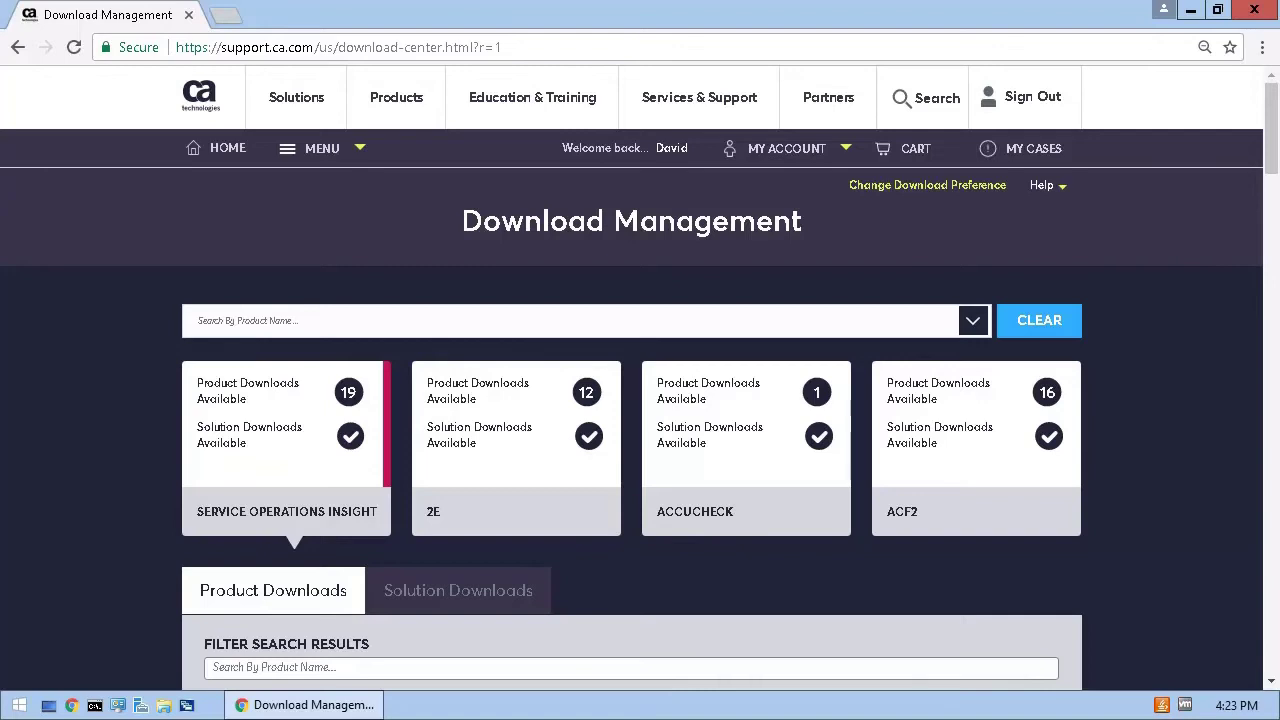
{"action": "left_click", "coordinate": [226, 320]}
{"action": "type", "text": "CA Spectrum"}
{"action": "left_click", "coordinate": [334, 364]}
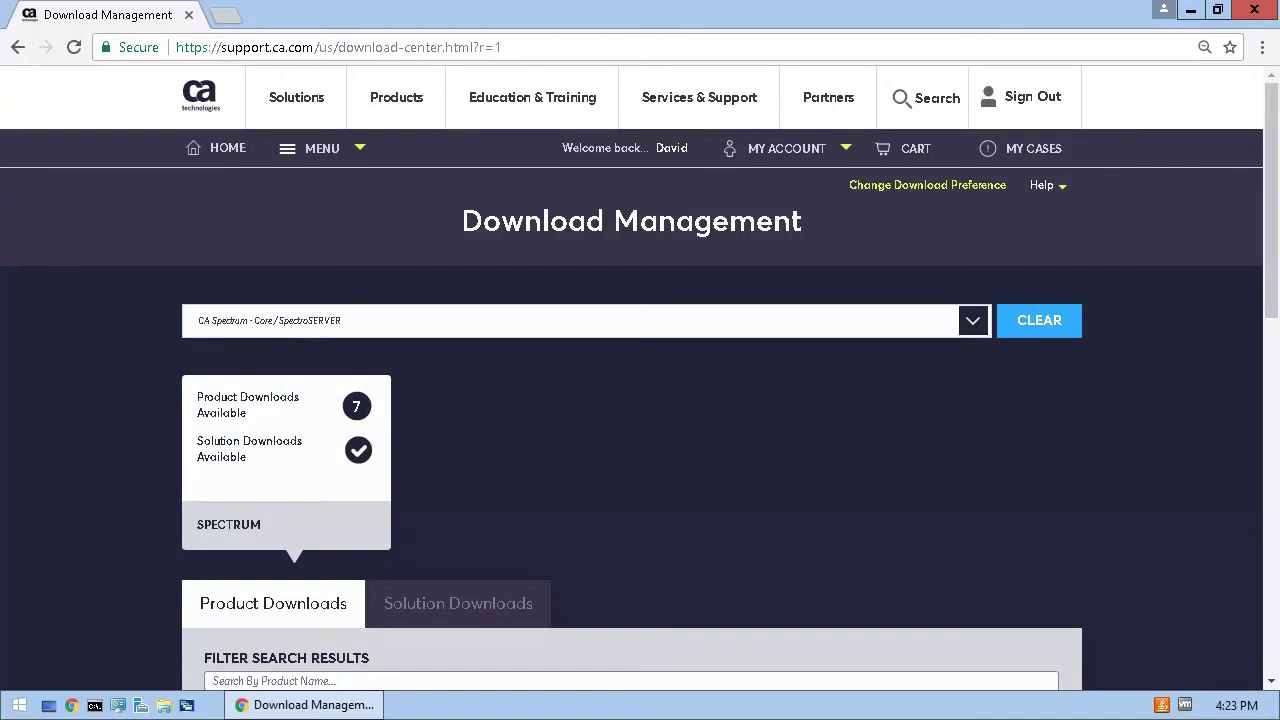
- Open the CA Spectrum Device Based Suite MULTI-PLATFORM files and select release 10.2 with service pack 1
{"action": "scroll", "coordinate": [405, 293], "scroll_direction": "down", "scroll_amount": 5}
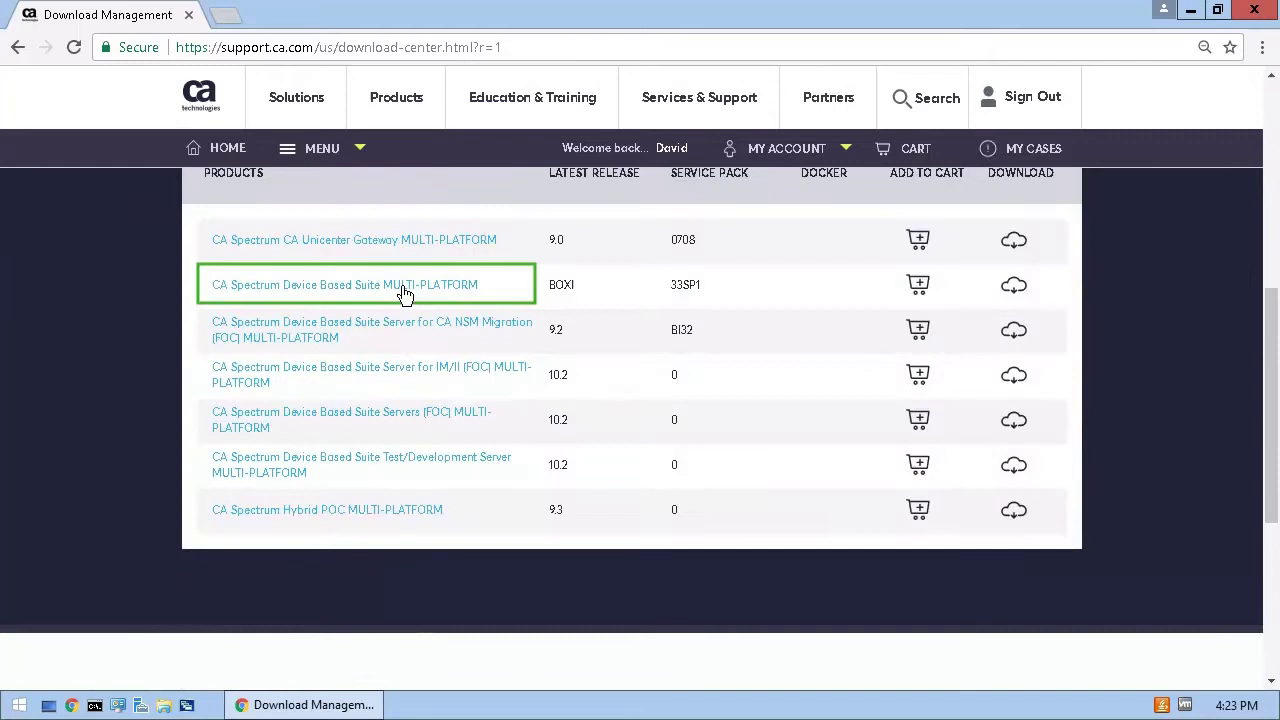
{"action": "left_click", "coordinate": [405, 290]}
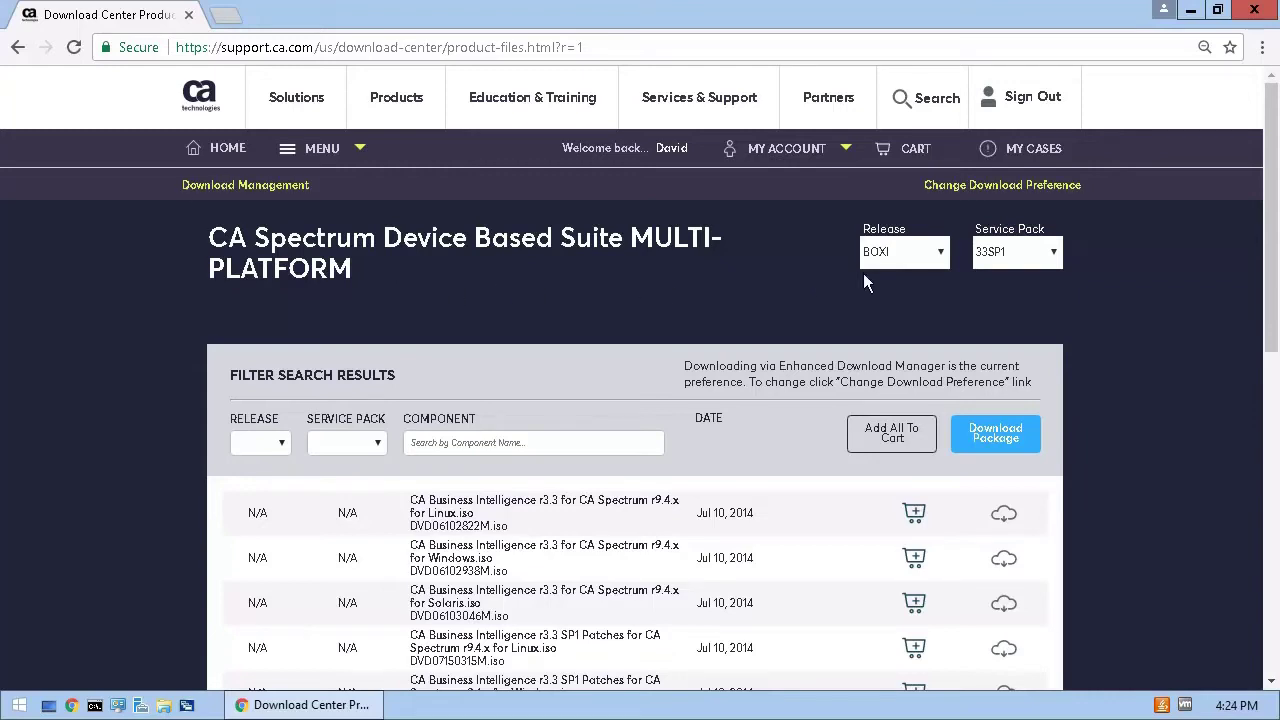
{"action": "left_click", "coordinate": [941, 252]}
{"action": "left_click", "coordinate": [923, 287]}
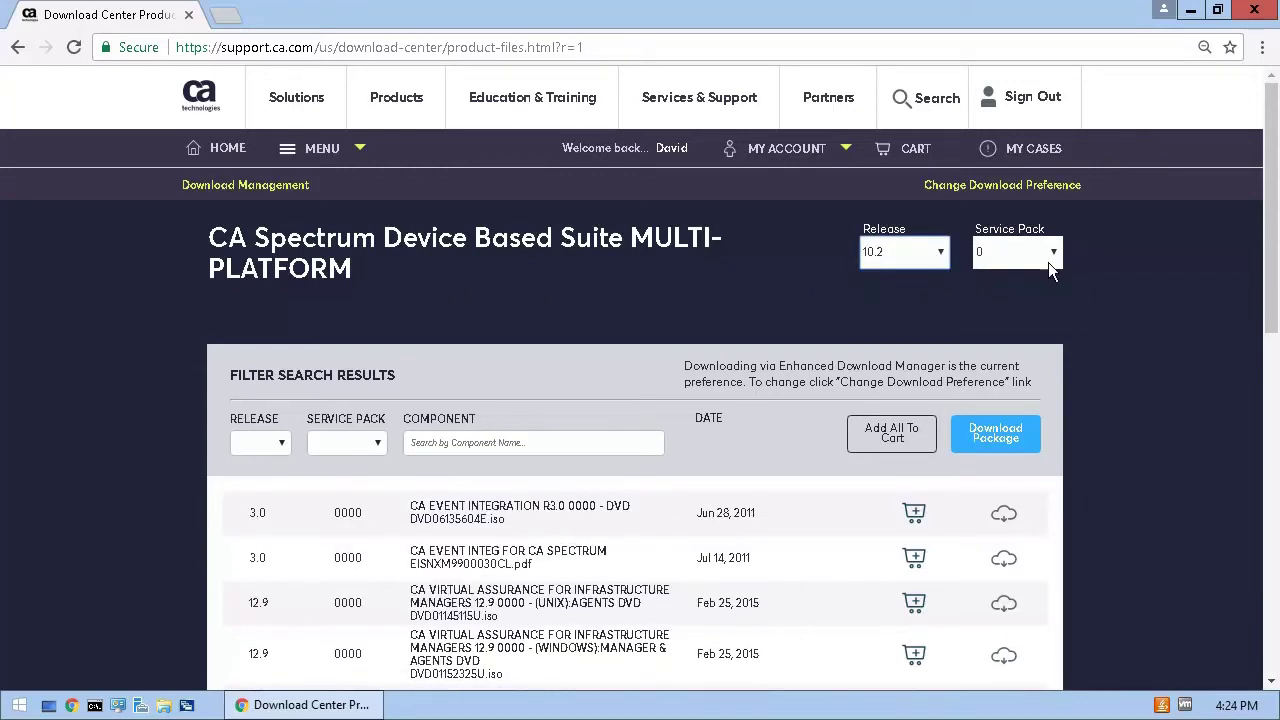
{"action": "left_click", "coordinate": [1050, 256]}
{"action": "left_click", "coordinate": [1030, 295]}
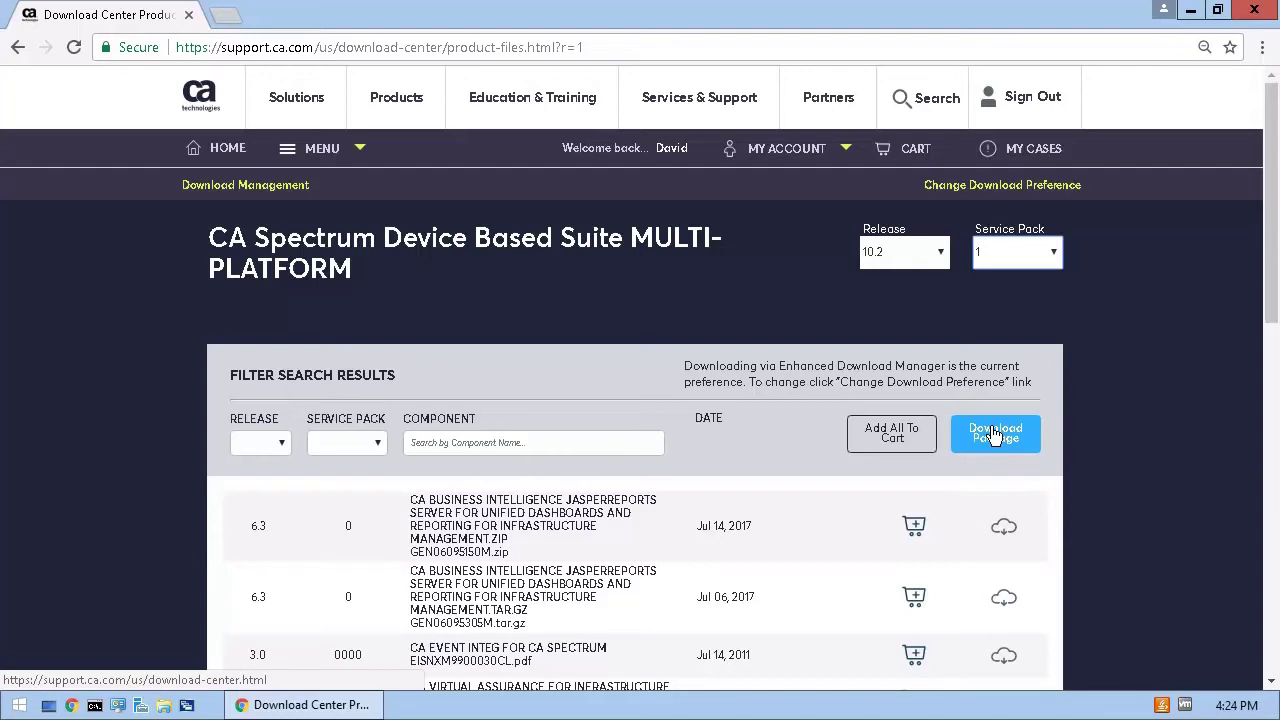
- Return to Download Management, choose CA Service Operations Insight (SOI) and open CA Service Operations Insight MULTI-PLATFORM from the second results page
{"action": "left_click", "coordinate": [258, 189]}
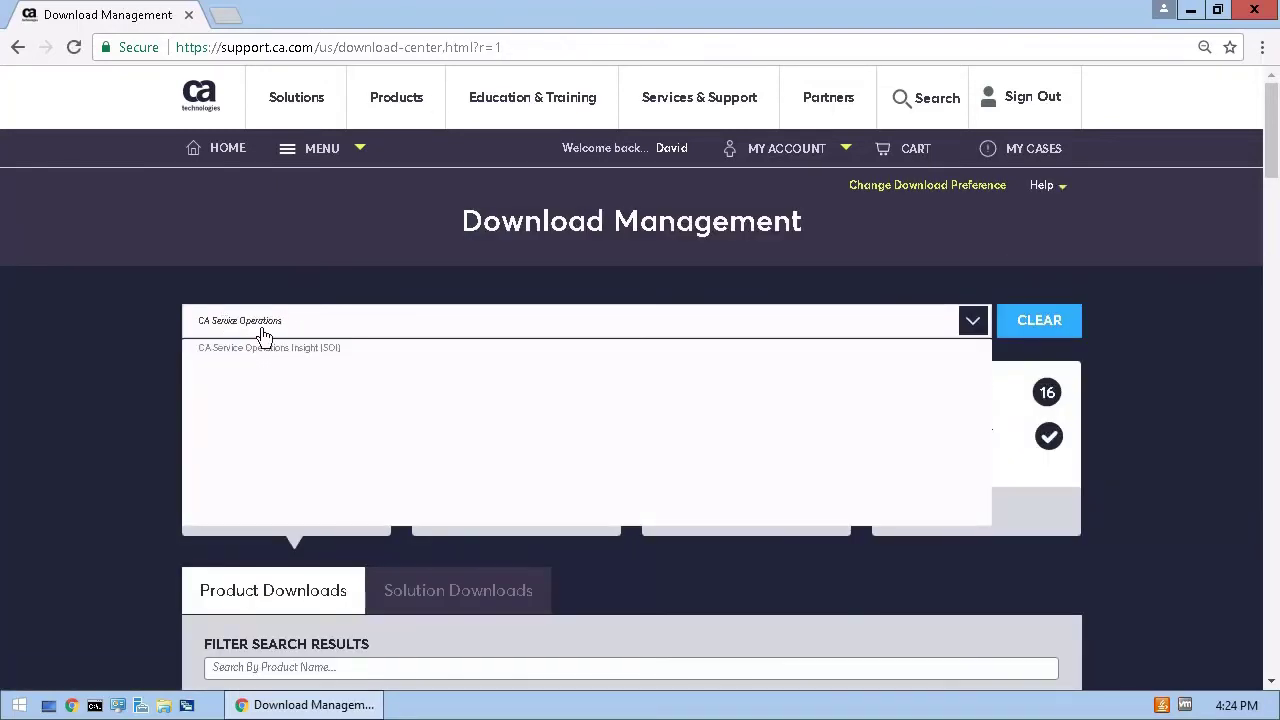
{"action": "left_click", "coordinate": [274, 350]}
{"action": "scroll", "coordinate": [1272, 632], "scroll_direction": "down", "scroll_amount": 10}
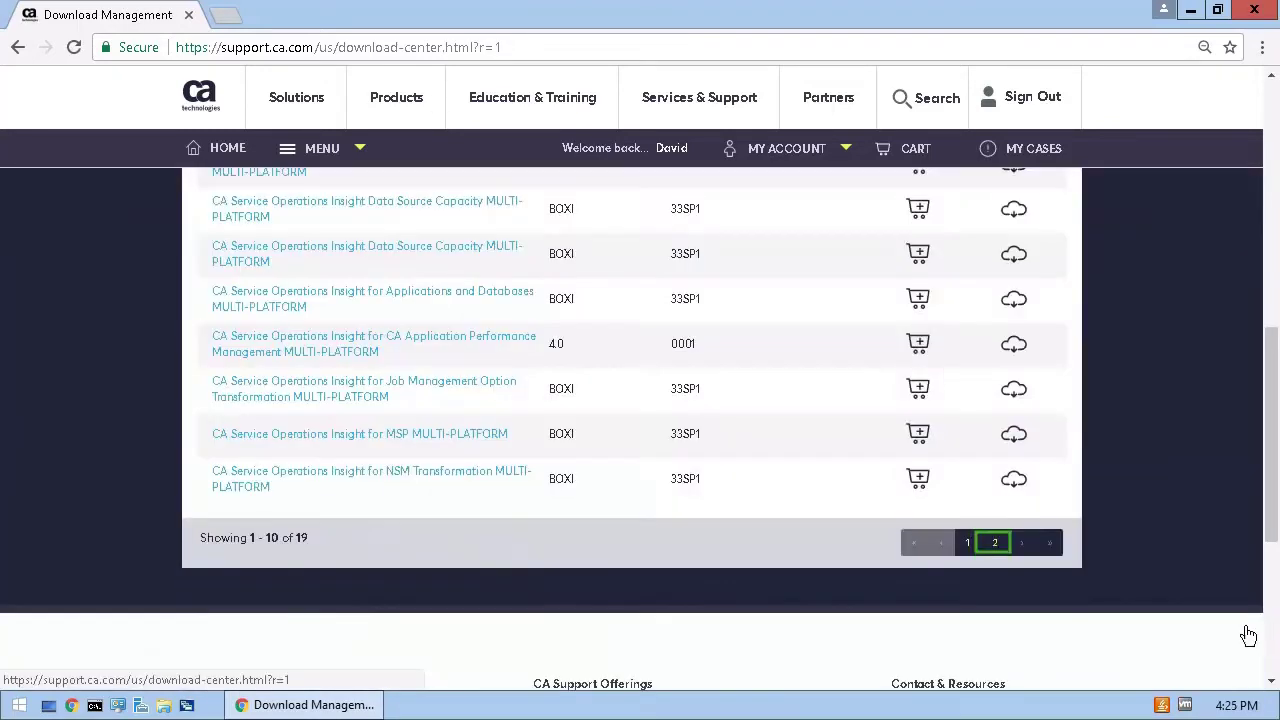
{"action": "left_click", "coordinate": [994, 549]}
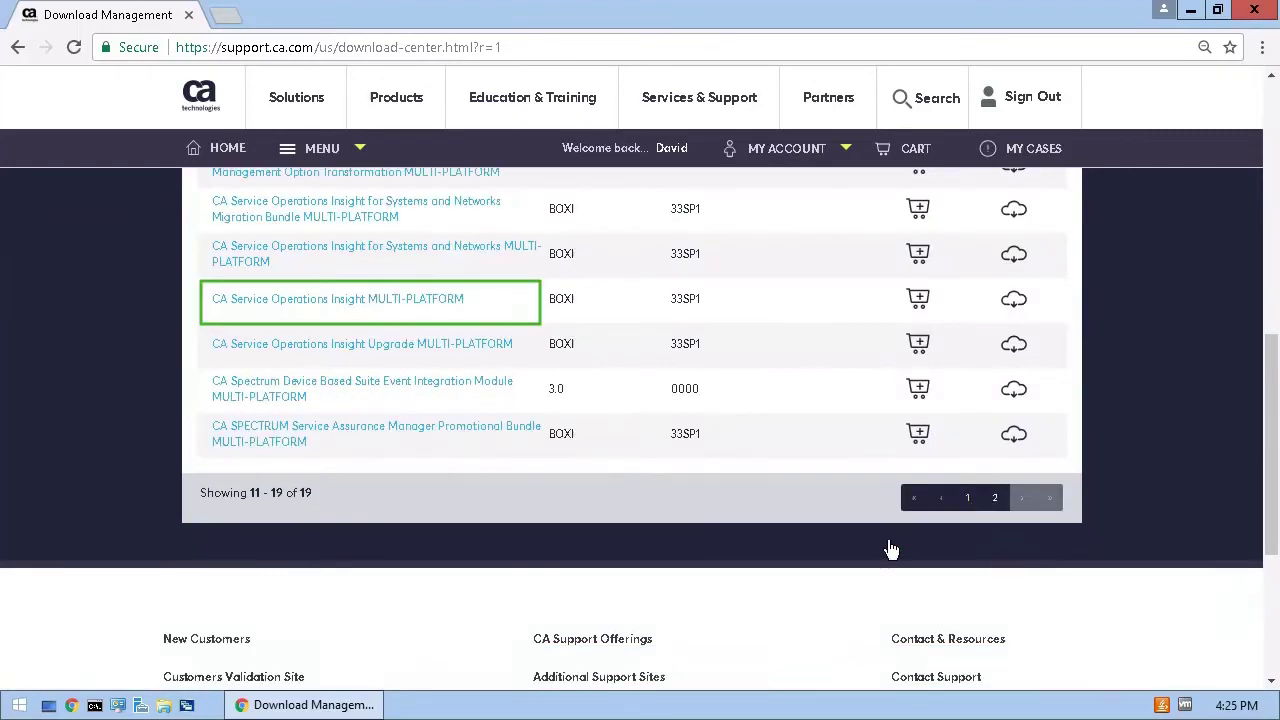
{"action": "left_click", "coordinate": [340, 302]}
- Select release 4.0 and service pack SP2 for CA Service Operations Insight MULTI-PLATFORM
{"action": "left_click", "coordinate": [940, 254]}
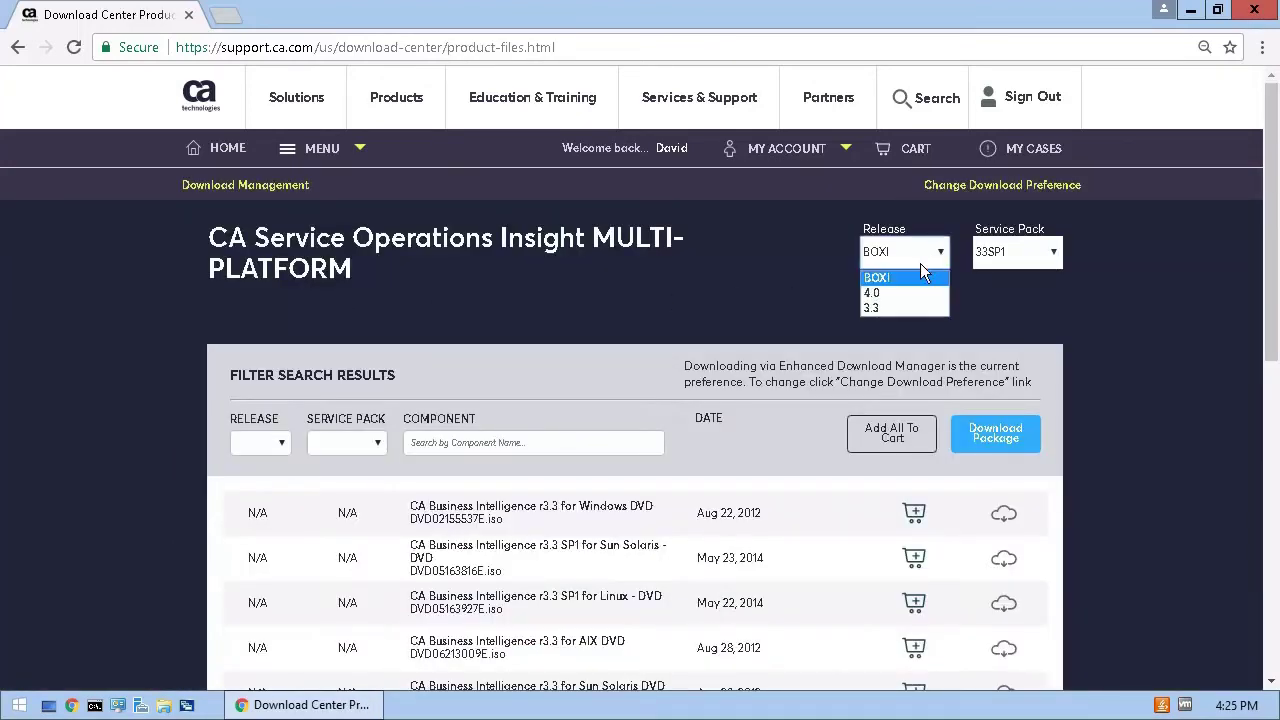
{"action": "left_click", "coordinate": [917, 295]}
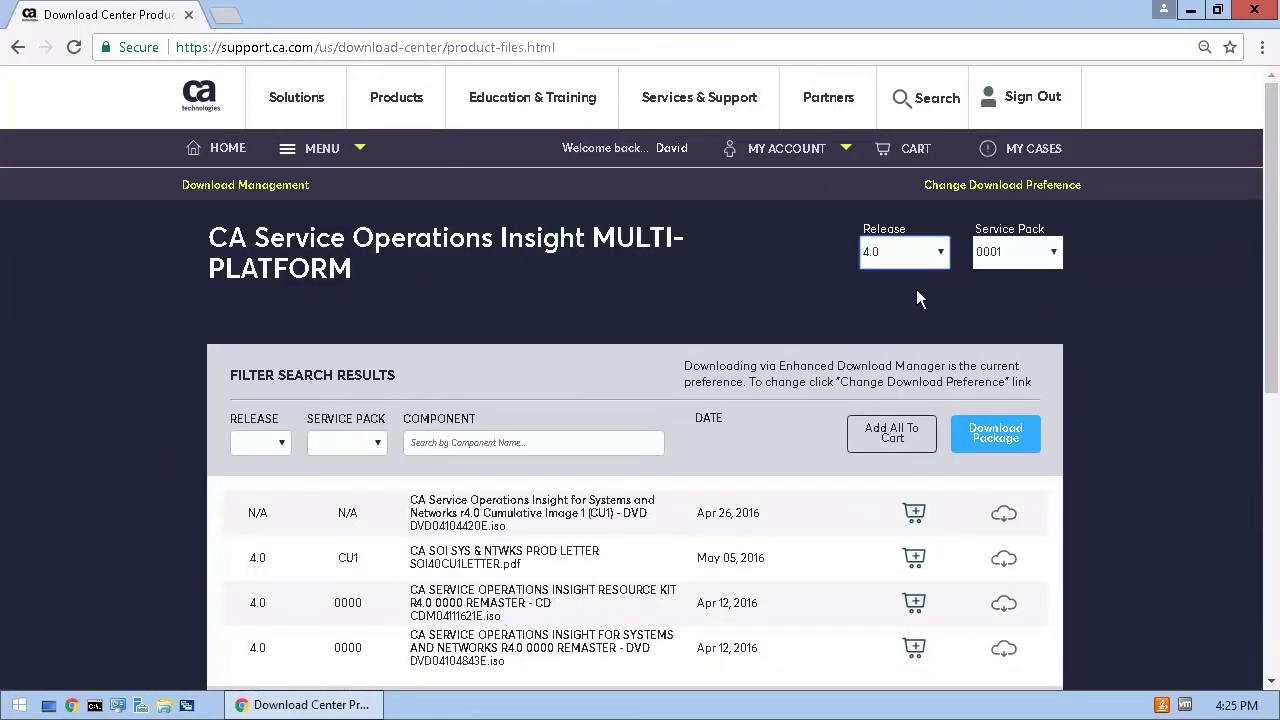
{"action": "left_click", "coordinate": [1053, 253]}
{"action": "left_click", "coordinate": [1032, 290]}
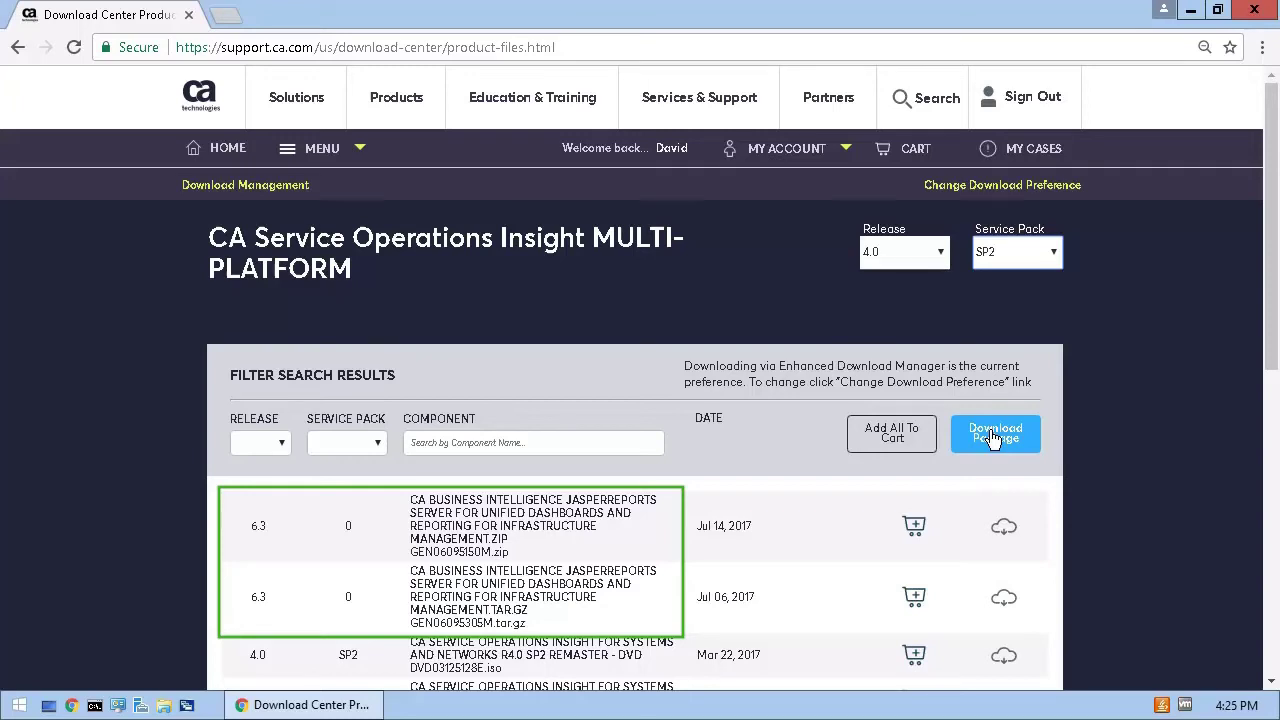
- Return to Download Management, search for CA Unified and choose CA Unified Infrastructure Management On-Premise (Nimsoft / UIM)
{"action": "left_click", "coordinate": [267, 186]}
{"action": "left_click", "coordinate": [270, 320]}
{"action": "type", "text": "CA Unified"}
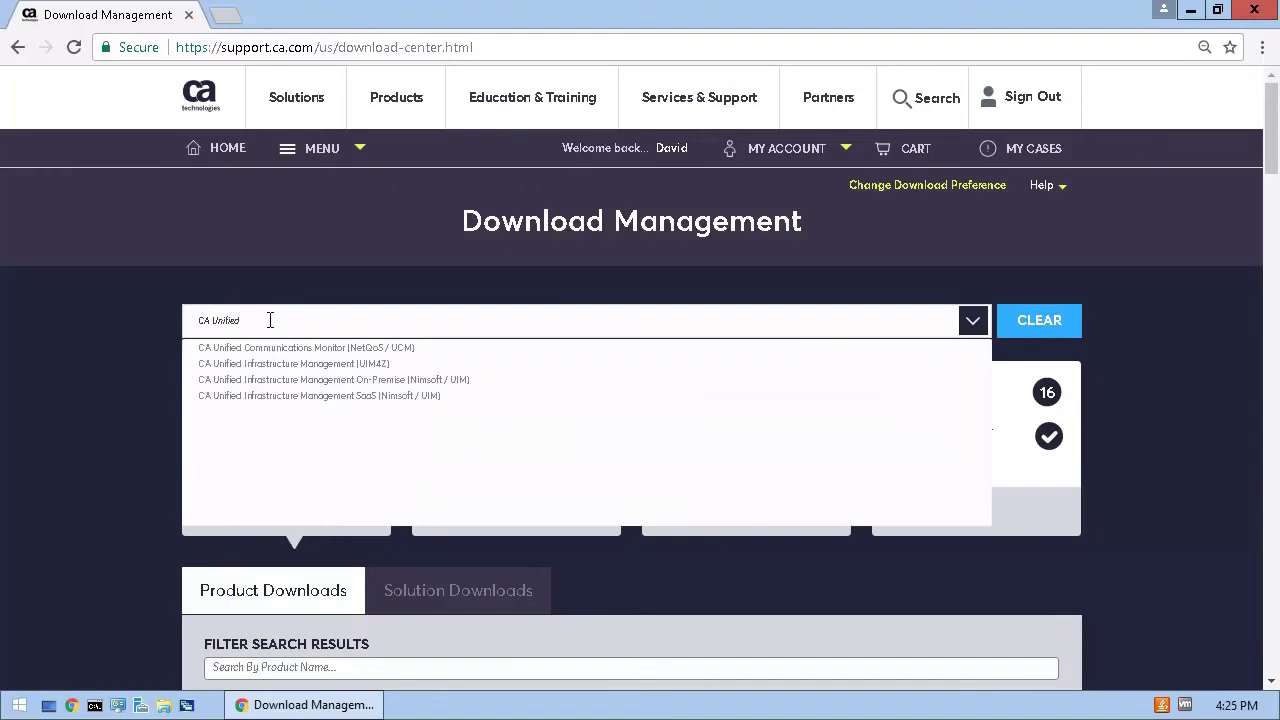
{"action": "left_click", "coordinate": [314, 380]}
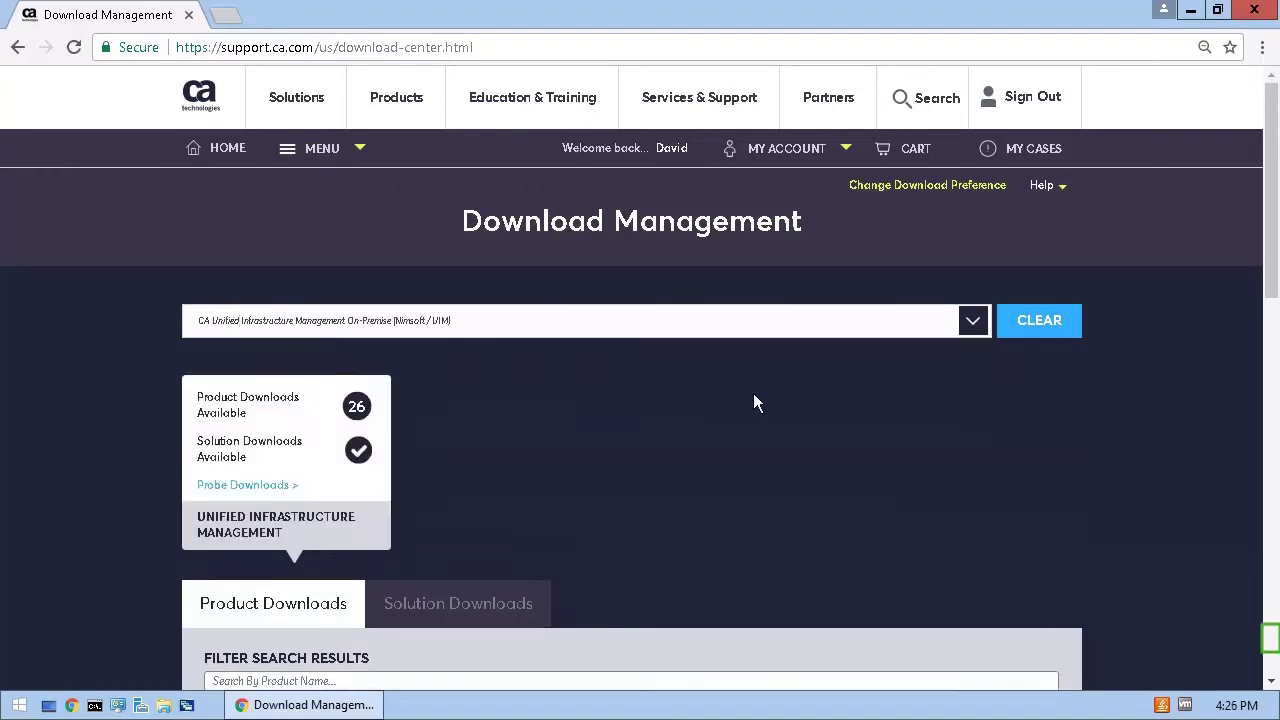
- Open CA Unified Infrastructure Mgmt Server Pack- On Prem MULTI-PLATFORM from the third results page and download its package
{"action": "left_click", "coordinate": [1270, 640]}
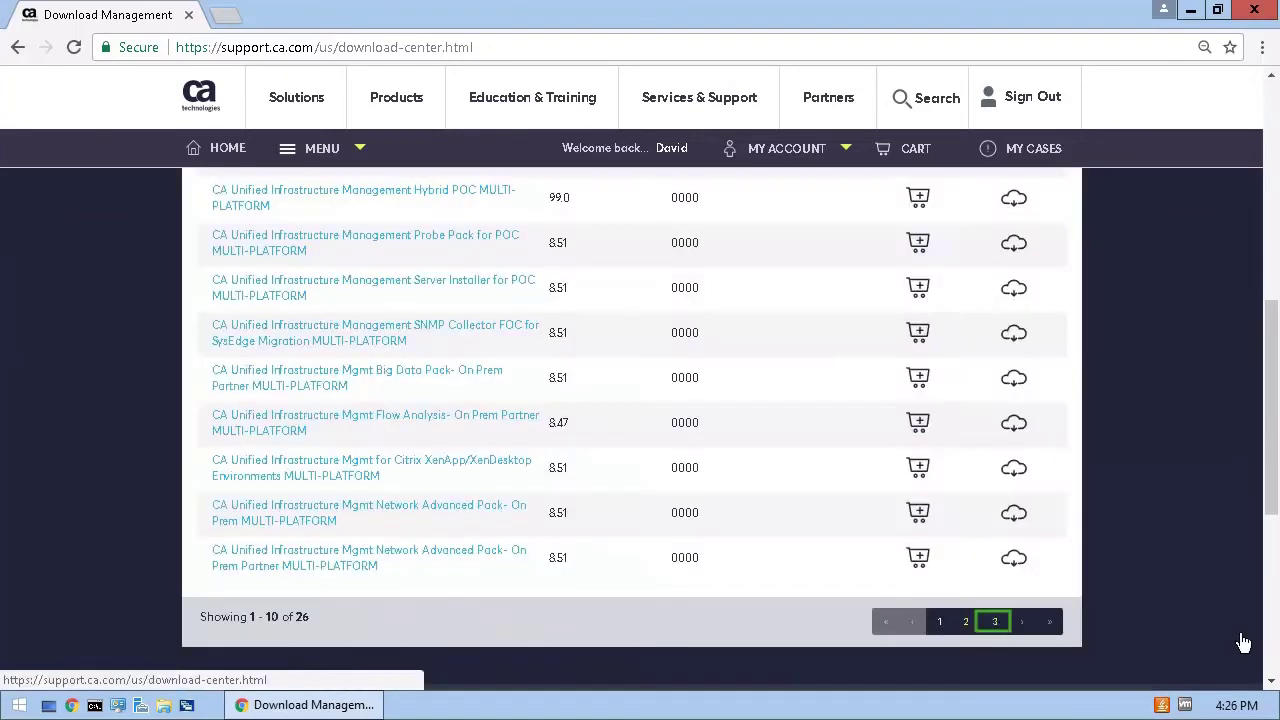
{"action": "left_click", "coordinate": [995, 622]}
{"action": "left_click", "coordinate": [380, 277]}
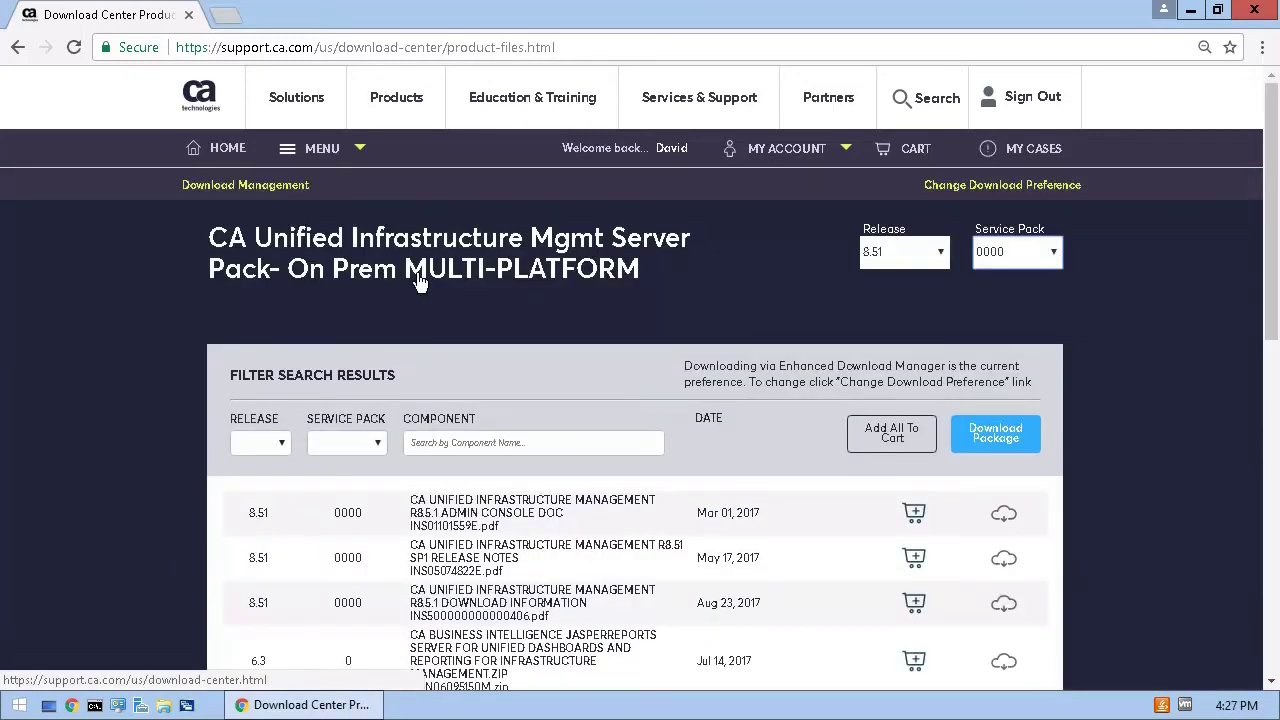
{"action": "left_click", "coordinate": [995, 433]}
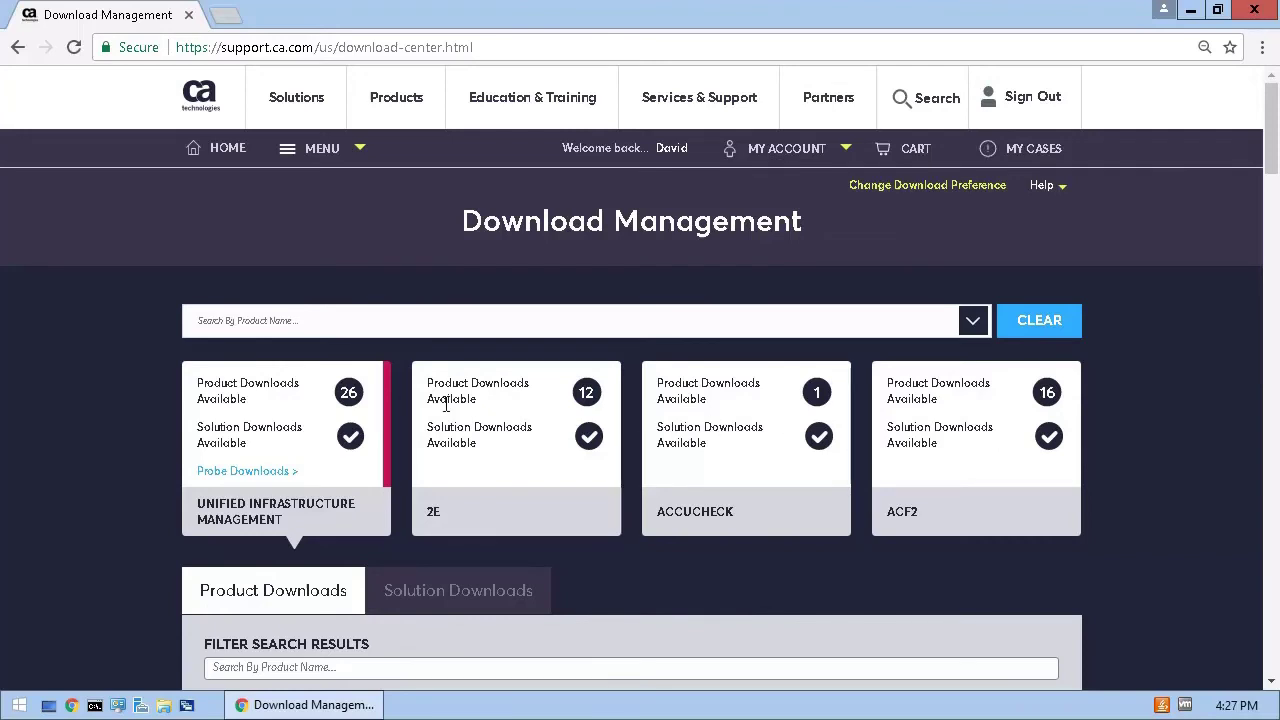
- Search Download Management for CA Performance and choose CA Performance Management - Data Storage
{"action": "left_click", "coordinate": [247, 319]}
{"action": "type", "text": "CA Performance"}
{"action": "key", "text": "Down"}
{"action": "key", "text": "Down"}
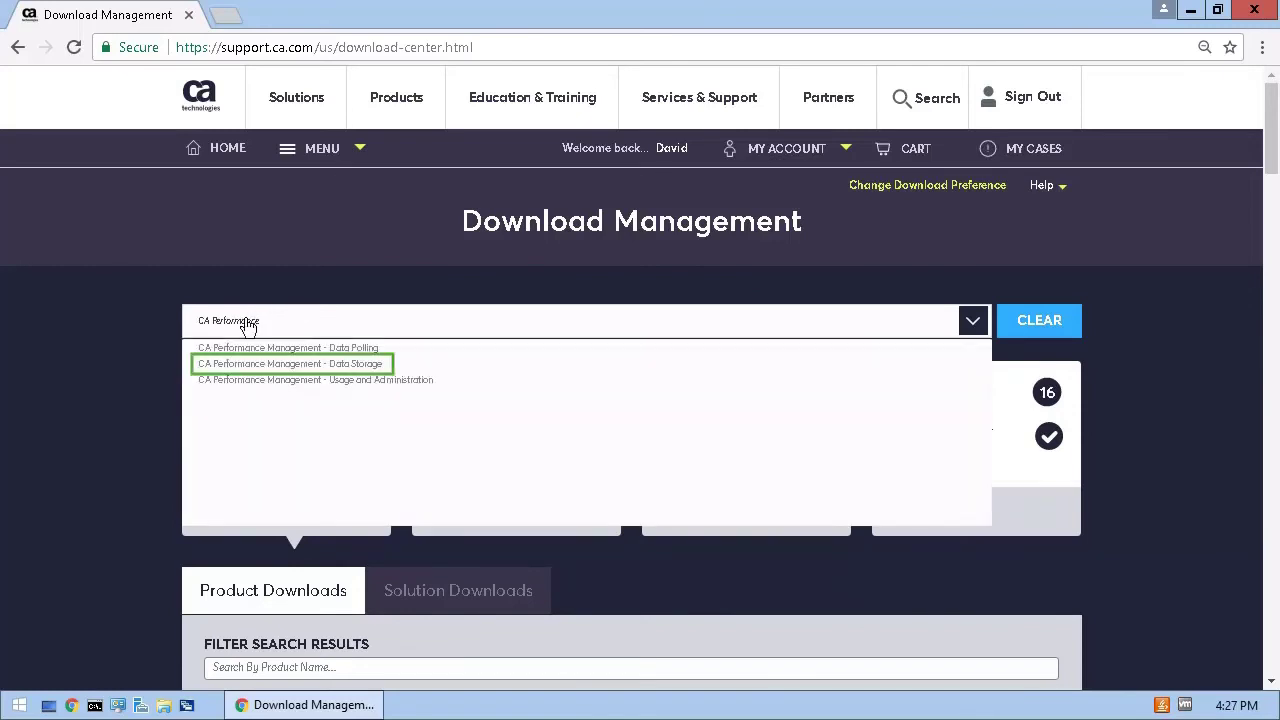
{"action": "left_click", "coordinate": [275, 364]}
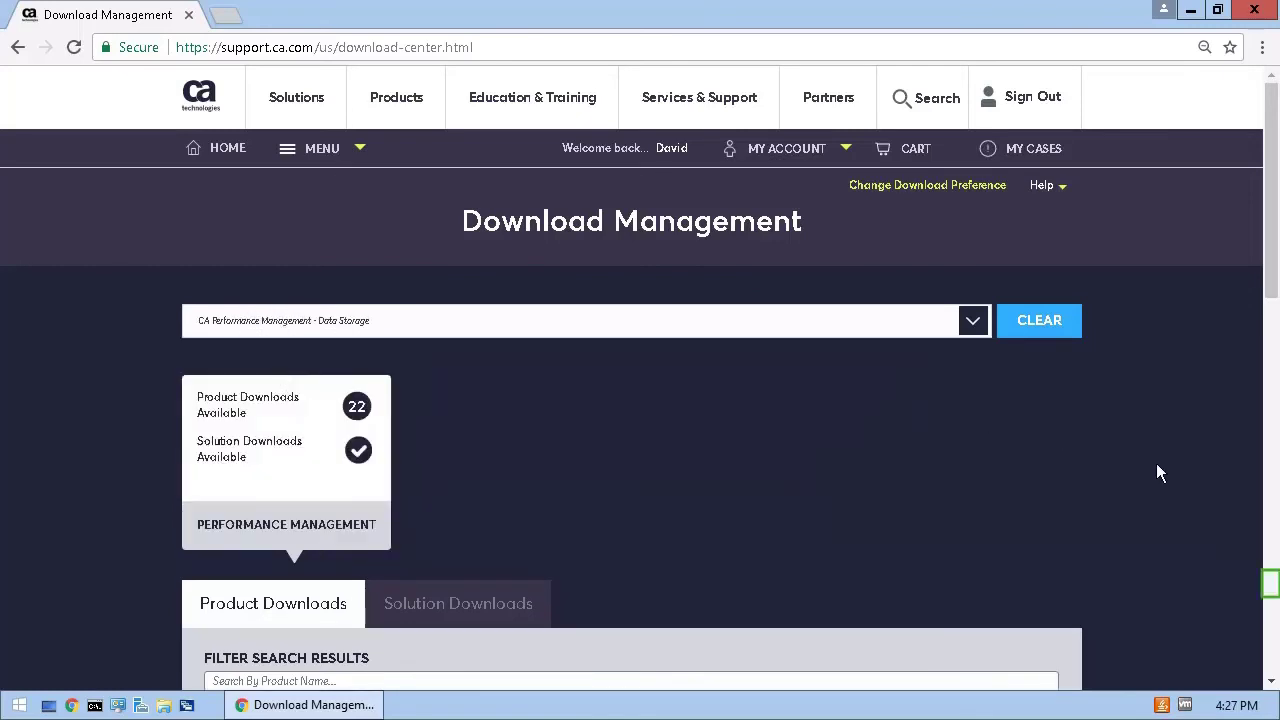
- Open the CA Performance Management MULTI-PLATFORM files from the third page of the product list
{"action": "scroll", "coordinate": [1250, 592], "scroll_direction": "down", "scroll_amount": 10}
{"action": "left_click", "coordinate": [997, 651]}
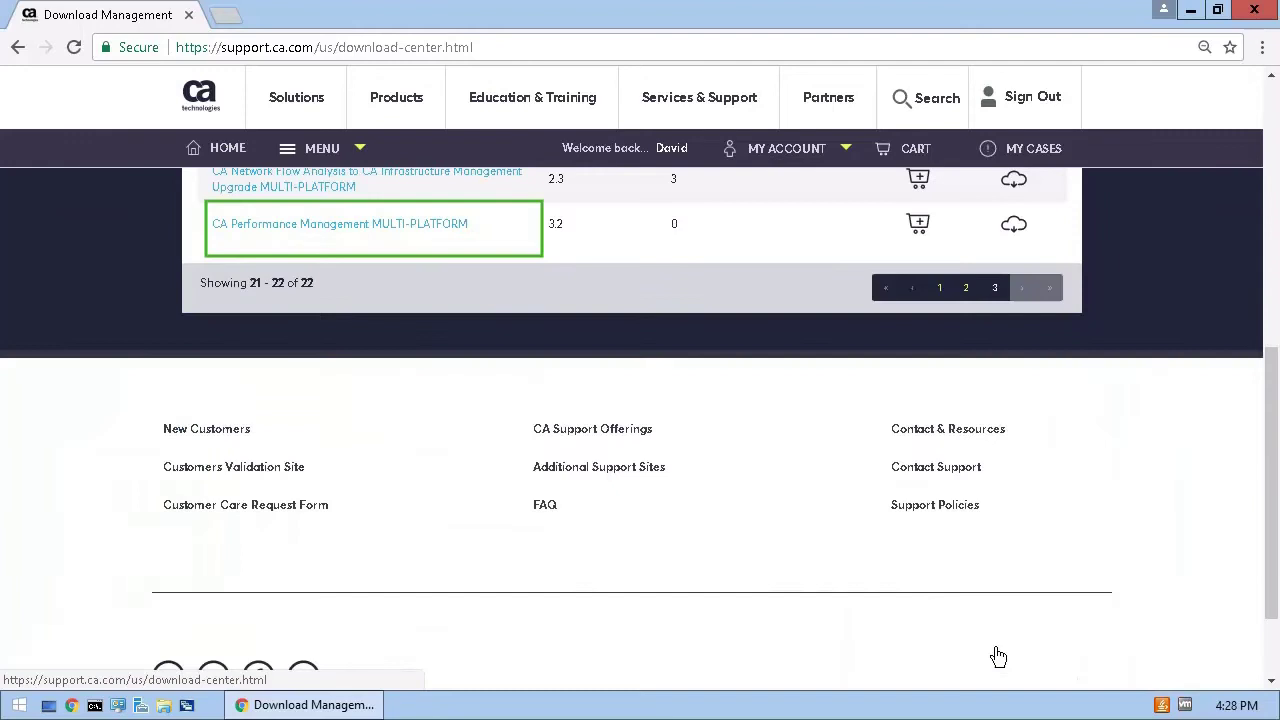
{"action": "left_click", "coordinate": [355, 222]}
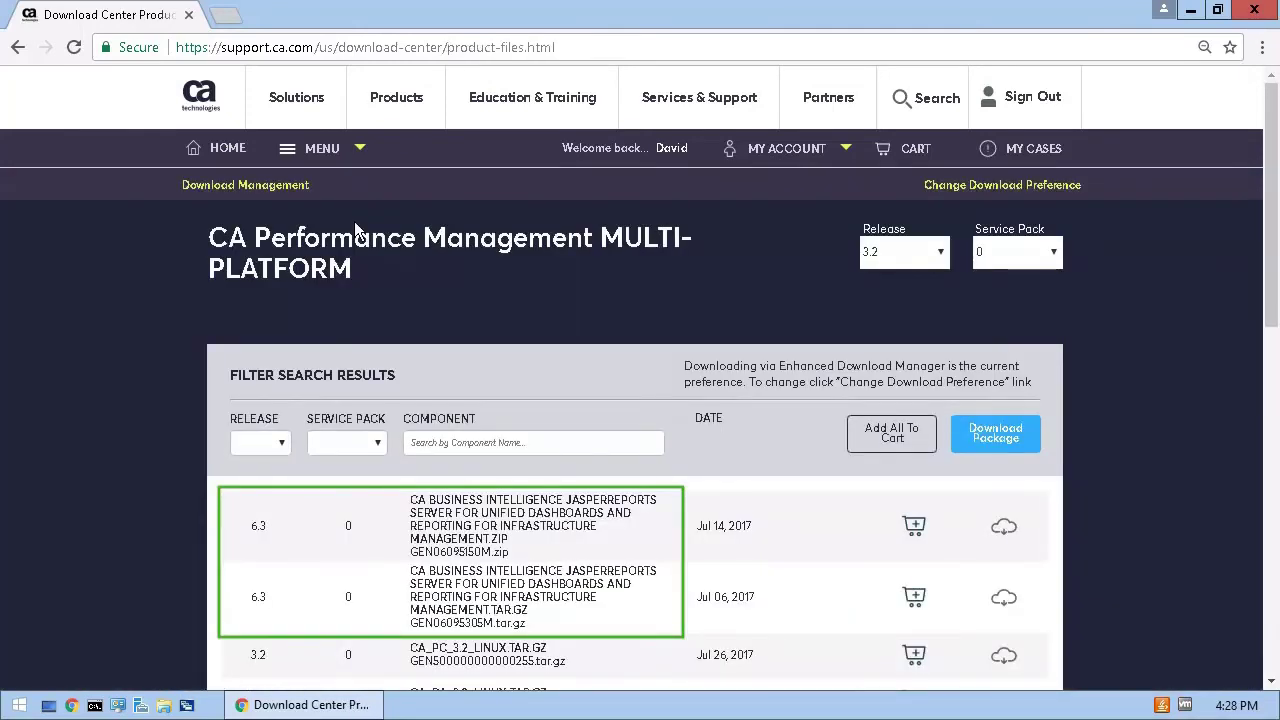